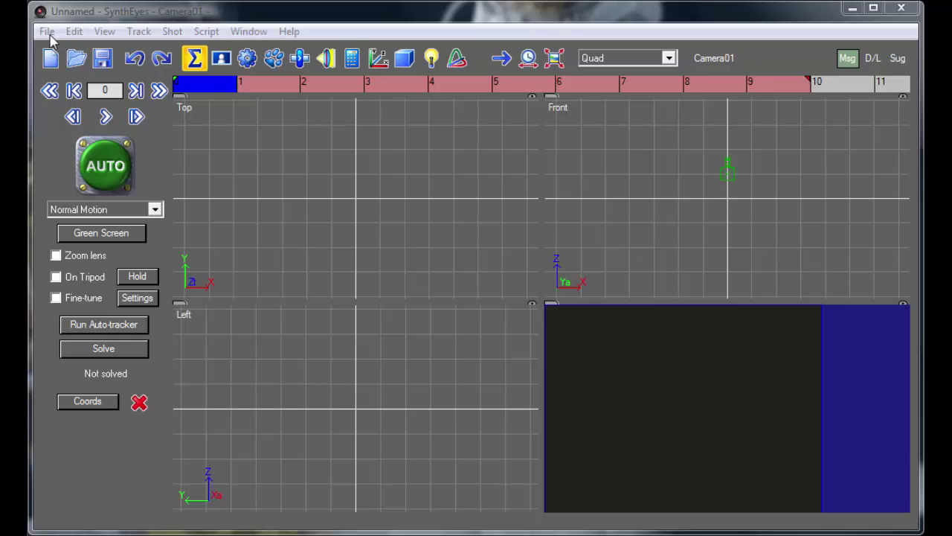
Start a new scene from the philly000.ifl image sequence, accepting the default shot settings.
{"action": "left_click", "coordinate": [45, 32]}
{"action": "left_click", "coordinate": [71, 53]}
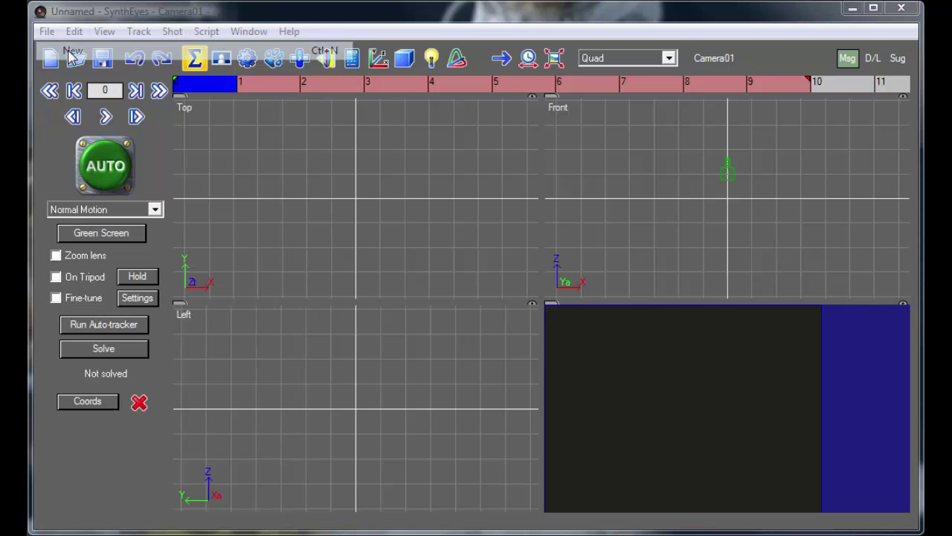
{"action": "double_click", "coordinate": [222, 145]}
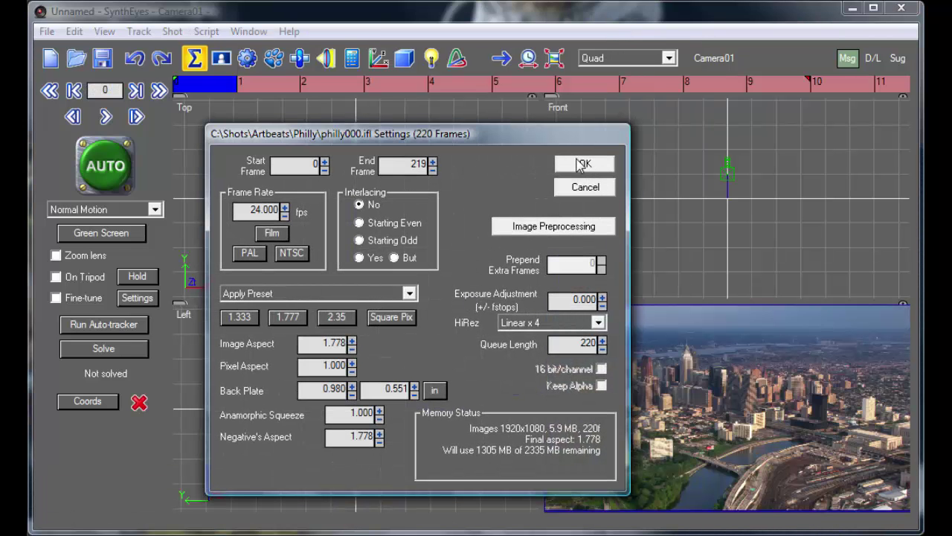
{"action": "left_click", "coordinate": [582, 164]}
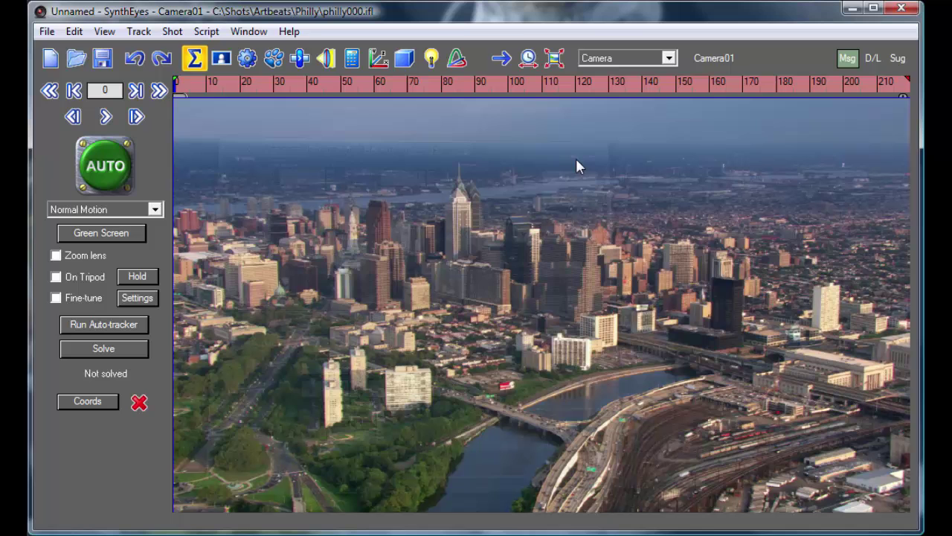
Run the auto-tracker on the whole shot and scrub through, inspecting Tracker79 on later frames.
{"action": "left_click", "coordinate": [116, 330]}
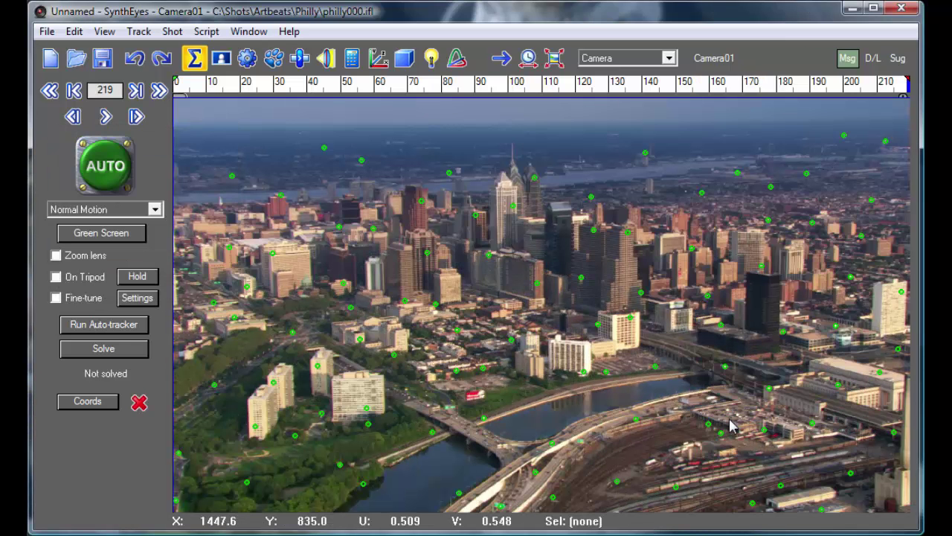
{"action": "left_click_drag", "start_coordinate": [230, 85], "coordinate": [346, 83]}
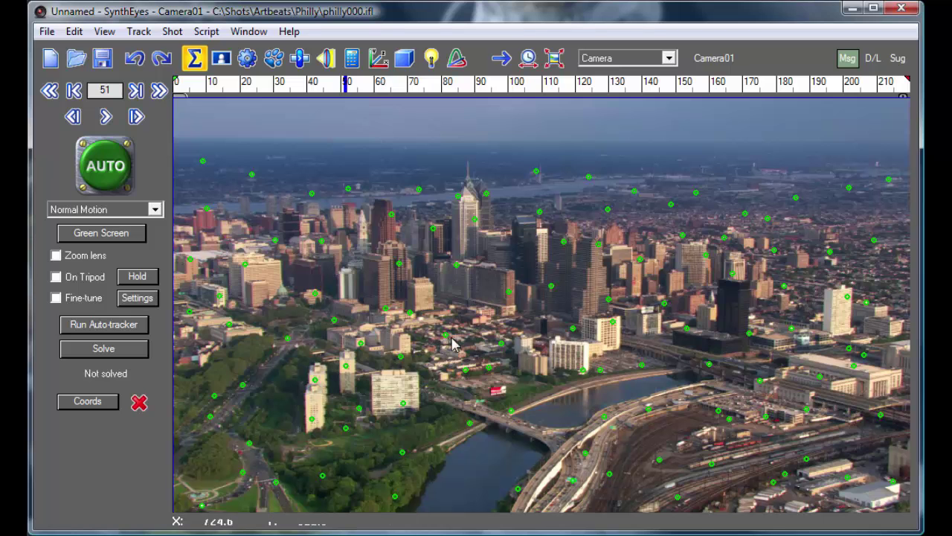
{"action": "left_click", "coordinate": [604, 416]}
{"action": "left_click_drag", "start_coordinate": [439, 99], "coordinate": [277, 97]}
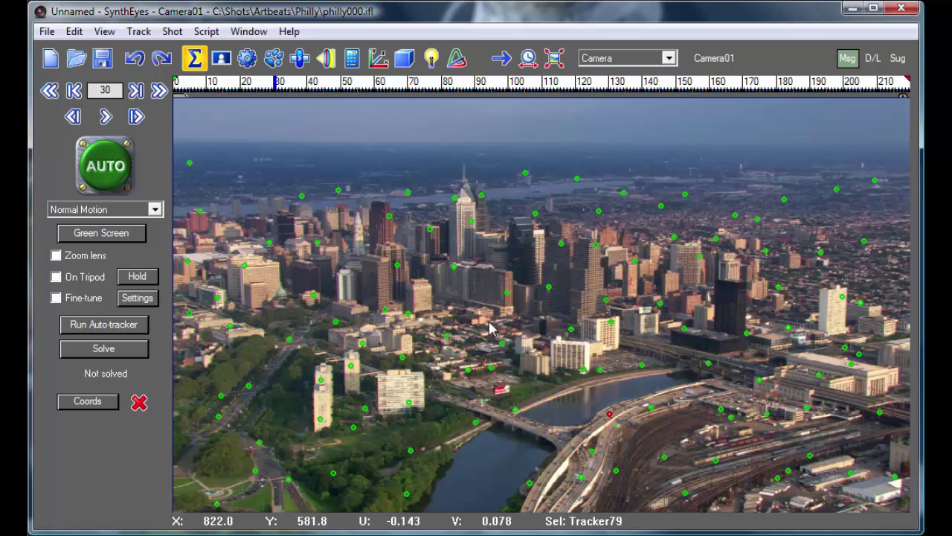
Deselect Tracker79 and solve the camera, reaching an error of 0.993786 hpix.
{"action": "left_click", "coordinate": [372, 390]}
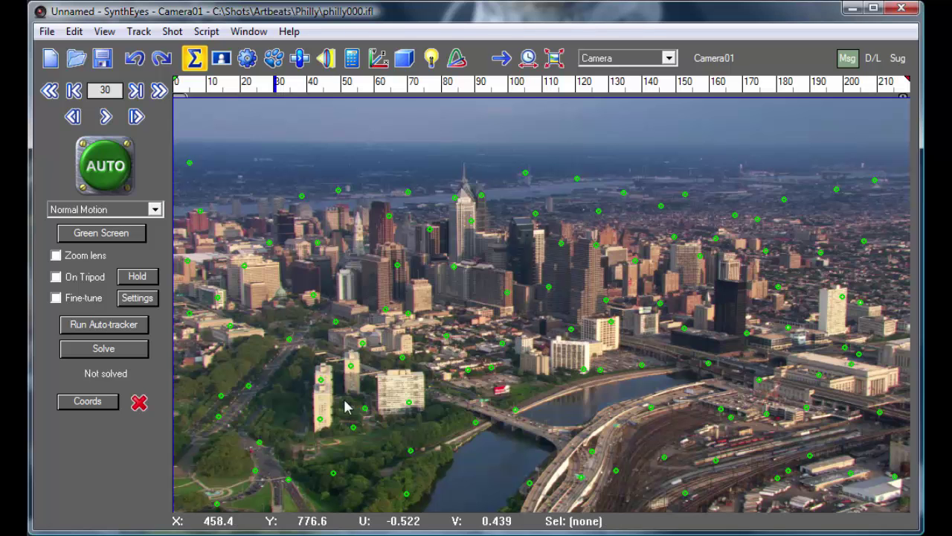
{"action": "left_click", "coordinate": [104, 350]}
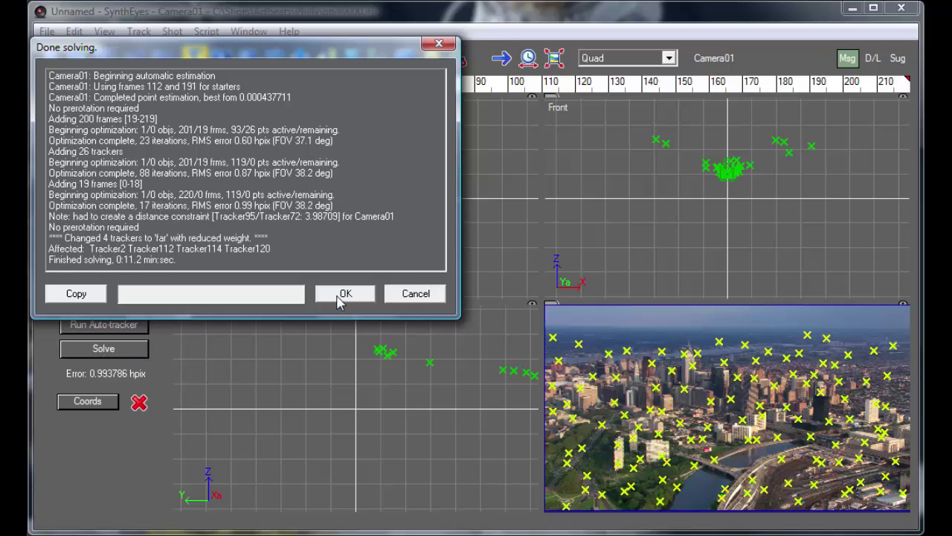
{"action": "left_click", "coordinate": [344, 295]}
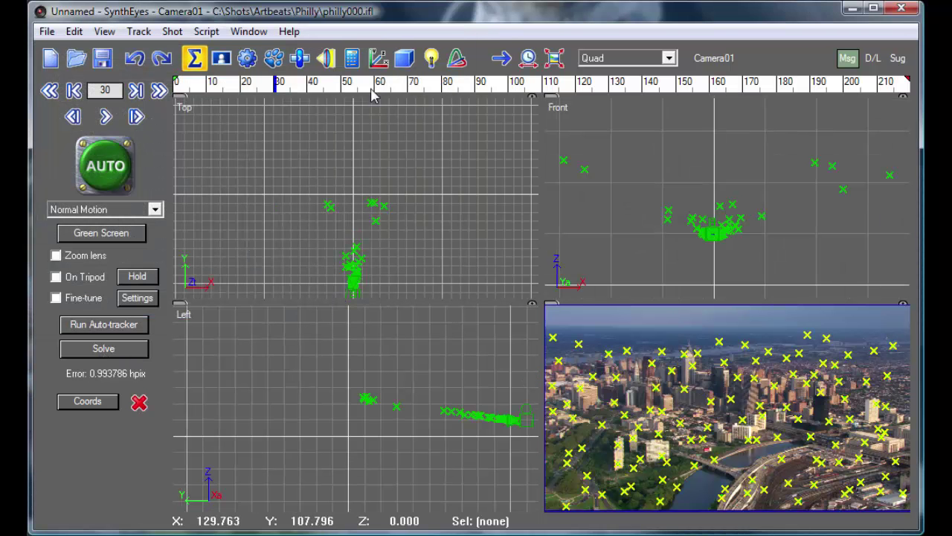
Delete the two high-error trackers using Clean Up Trackers.
{"action": "left_click_drag", "start_coordinate": [374, 88], "coordinate": [282, 84]}
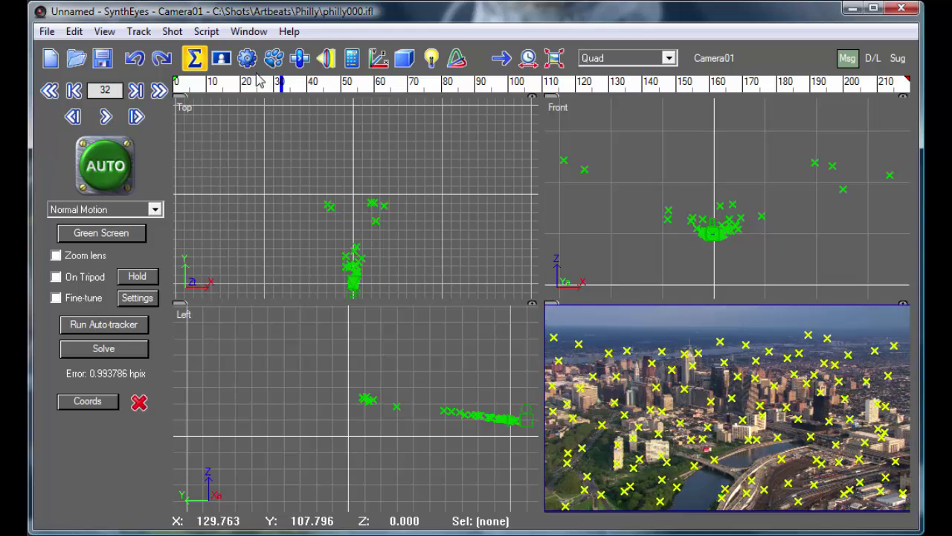
{"action": "left_click", "coordinate": [139, 31]}
{"action": "left_click", "coordinate": [158, 67]}
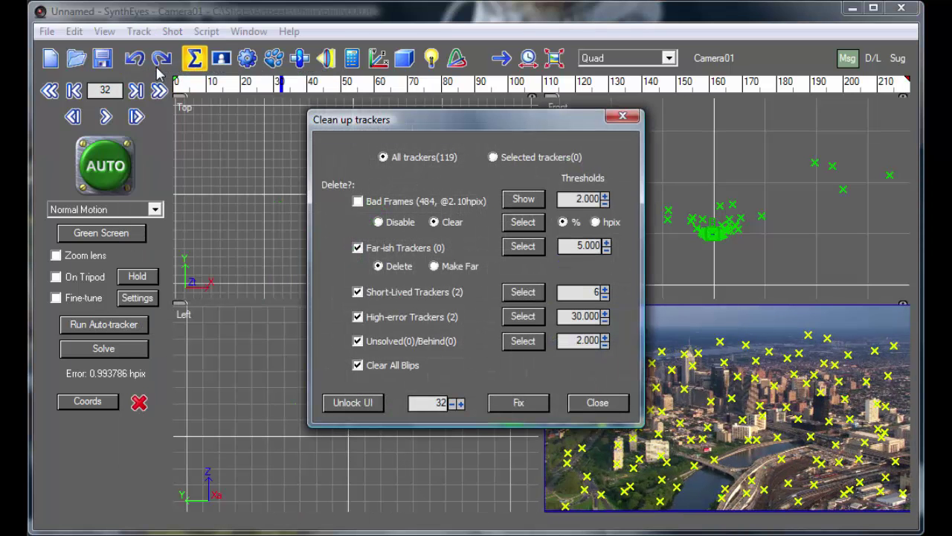
{"action": "left_click", "coordinate": [521, 319]}
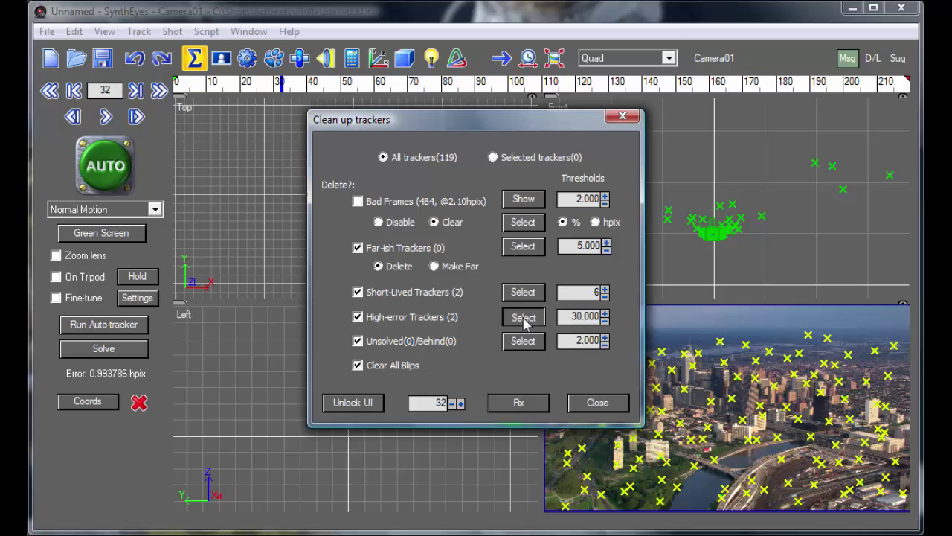
{"action": "left_click_drag", "start_coordinate": [475, 117], "coordinate": [311, 97]}
{"action": "left_click", "coordinate": [360, 296]}
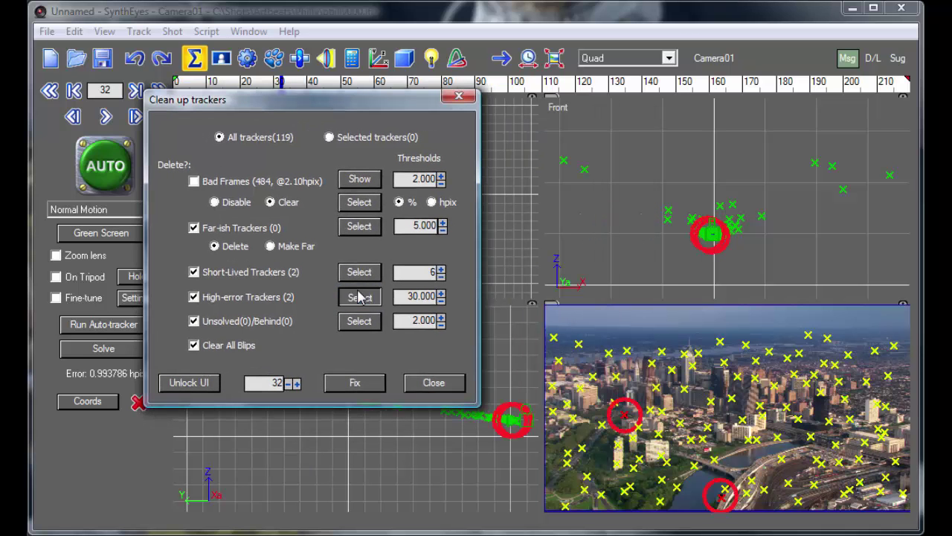
{"action": "left_click", "coordinate": [354, 385]}
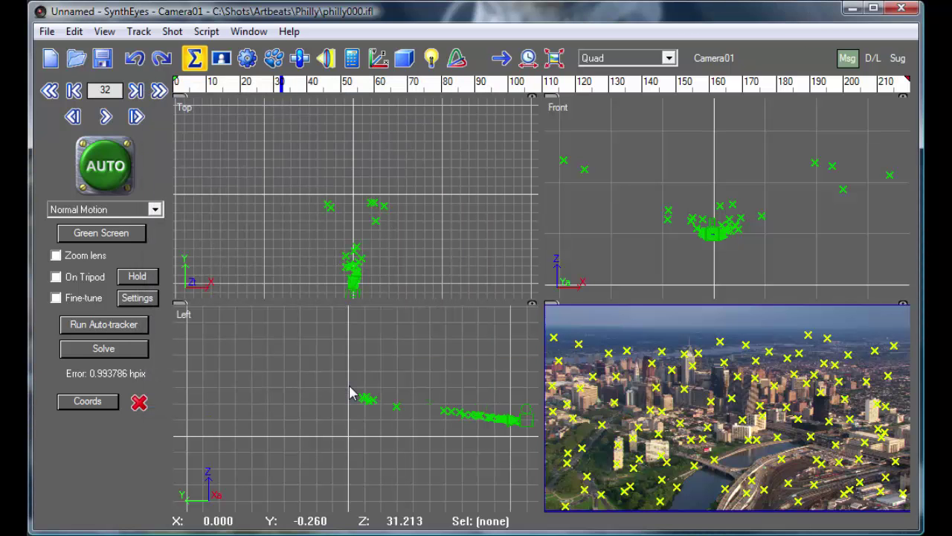
Re-solve the camera, lowering the error to 0.394206 hpix.
{"action": "left_click", "coordinate": [124, 348]}
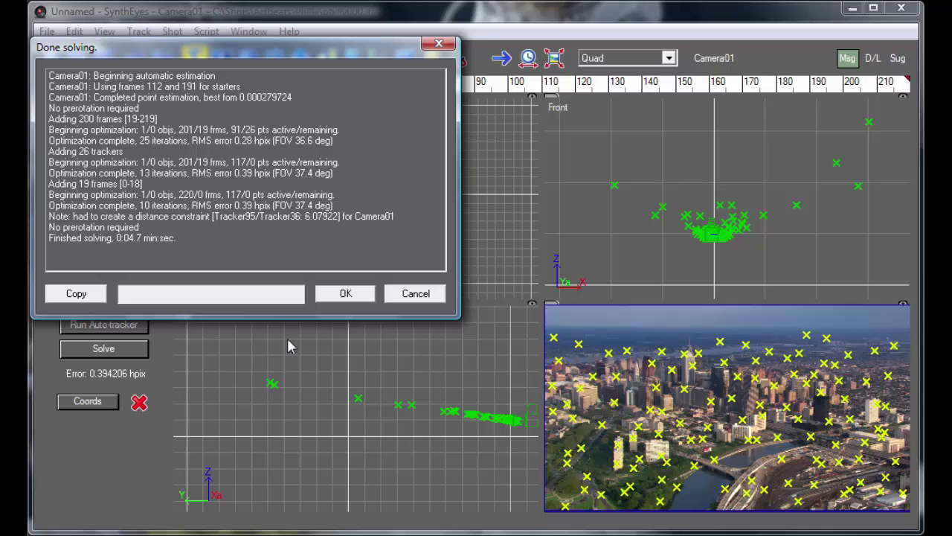
{"action": "left_click", "coordinate": [346, 294]}
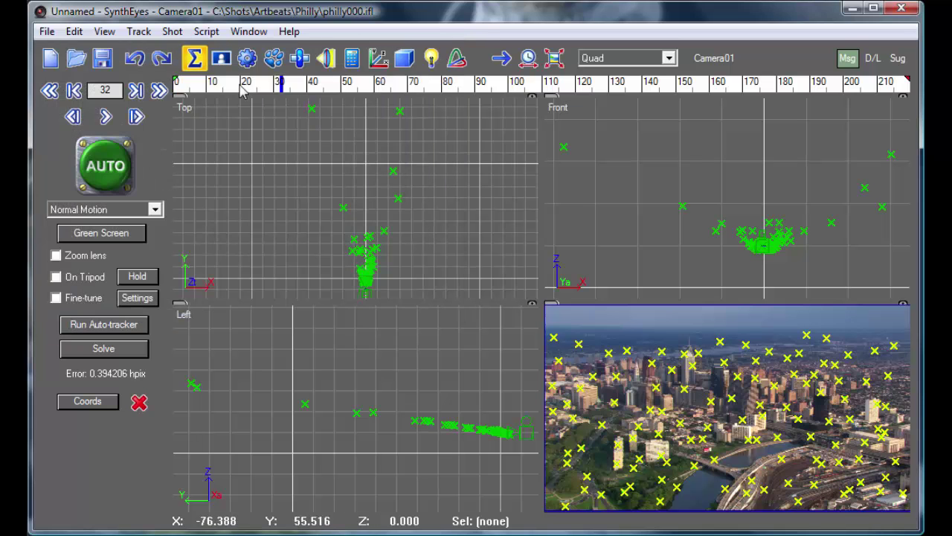
{"action": "left_click_drag", "start_coordinate": [242, 89], "coordinate": [665, 88]}
Show the camera view full size and place manual Tracker121 on the lower-right rail yard.
{"action": "left_click", "coordinate": [595, 58]}
{"action": "left_click", "coordinate": [600, 83]}
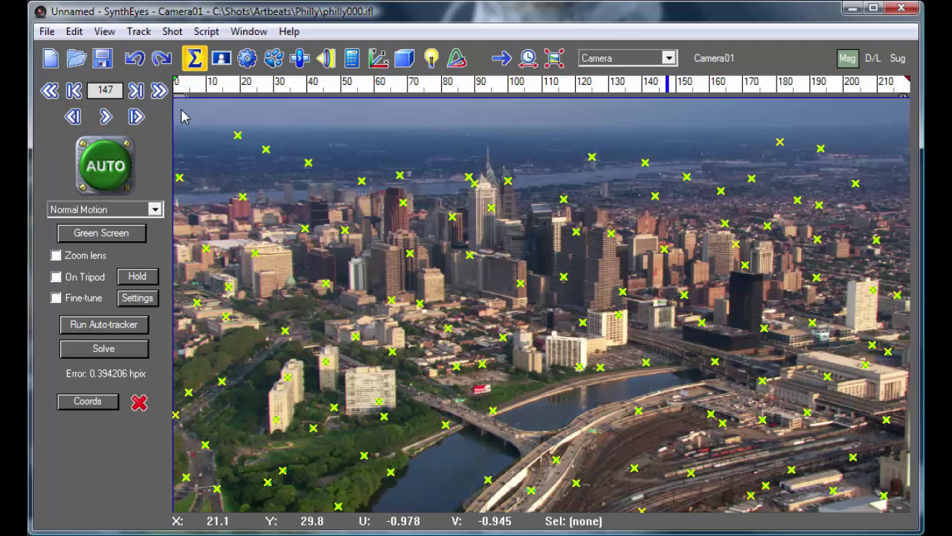
{"action": "left_click_drag", "start_coordinate": [195, 92], "coordinate": [168, 88]}
{"action": "left_click", "coordinate": [273, 58]}
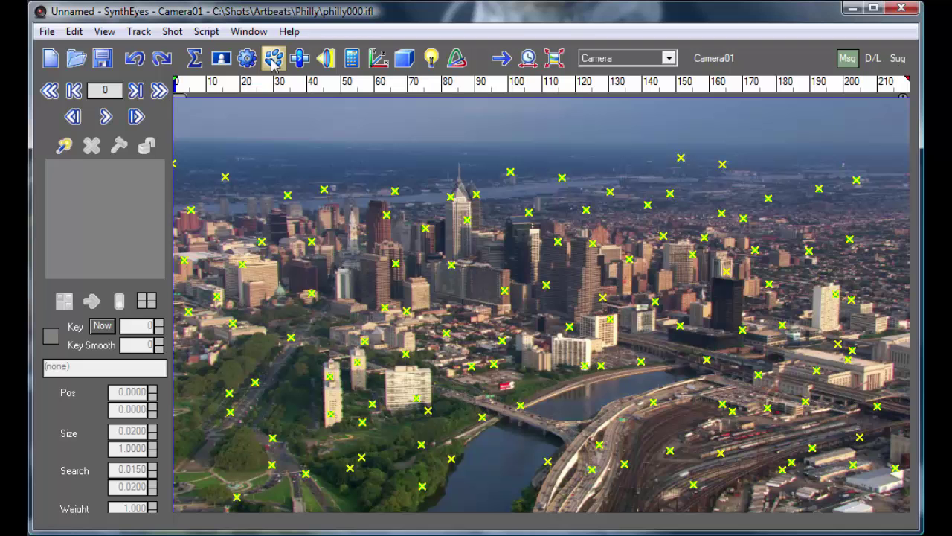
{"action": "left_click", "coordinate": [64, 145]}
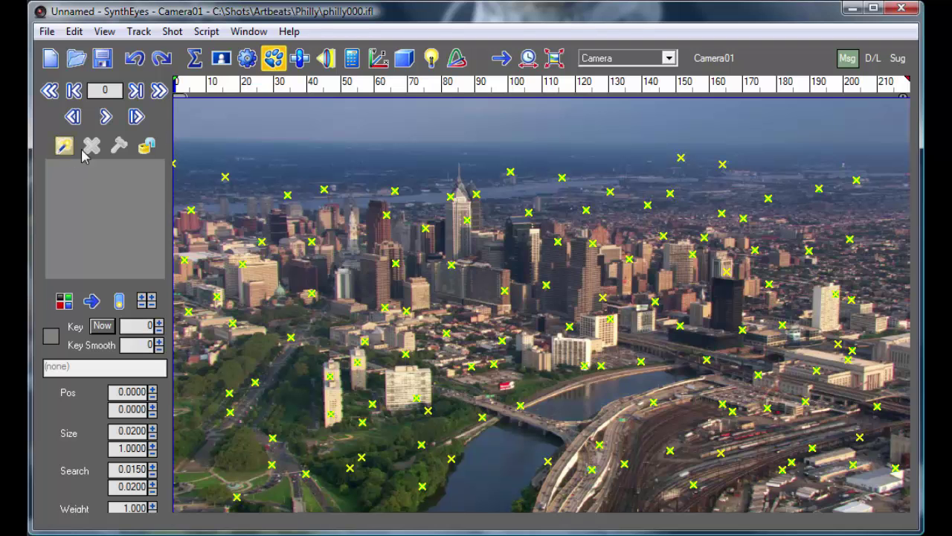
{"action": "left_click", "coordinate": [875, 418]}
{"action": "left_click_drag", "start_coordinate": [876, 417], "coordinate": [869, 415]}
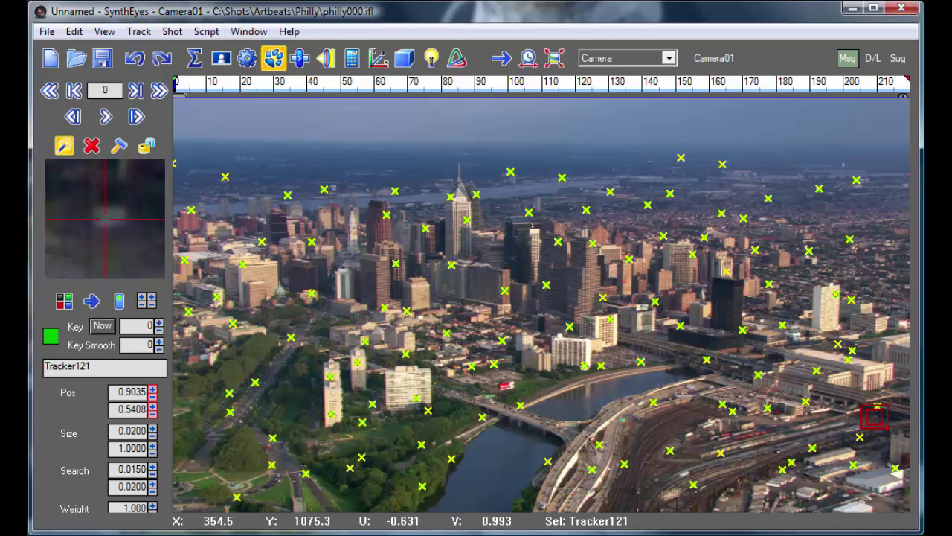
Adjust Tracker121's search and pattern sizes, play through the shot, and lock all trackers.
{"action": "left_click_drag", "start_coordinate": [153, 473], "coordinate": [153, 483]}
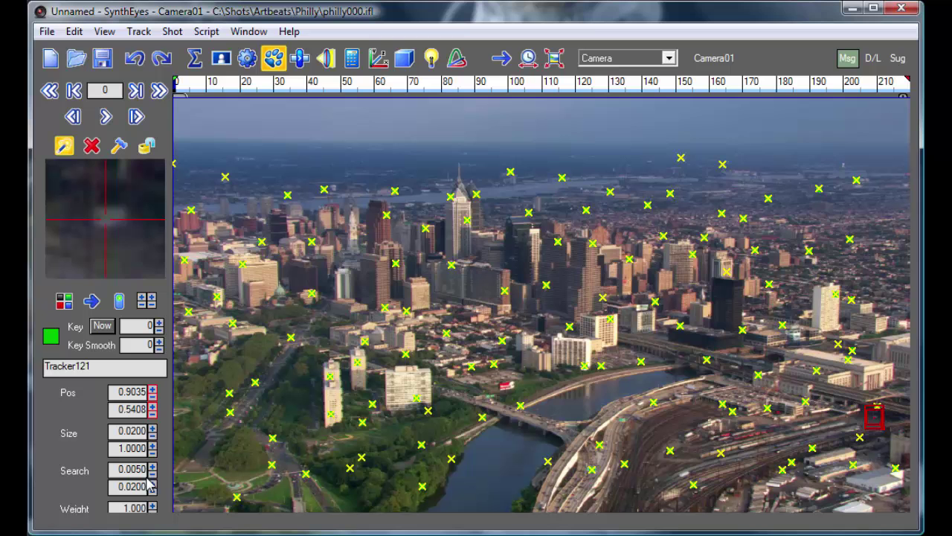
{"action": "left_click_drag", "start_coordinate": [152, 476], "coordinate": [153, 467]}
{"action": "left_click_drag", "start_coordinate": [153, 430], "coordinate": [152, 439]}
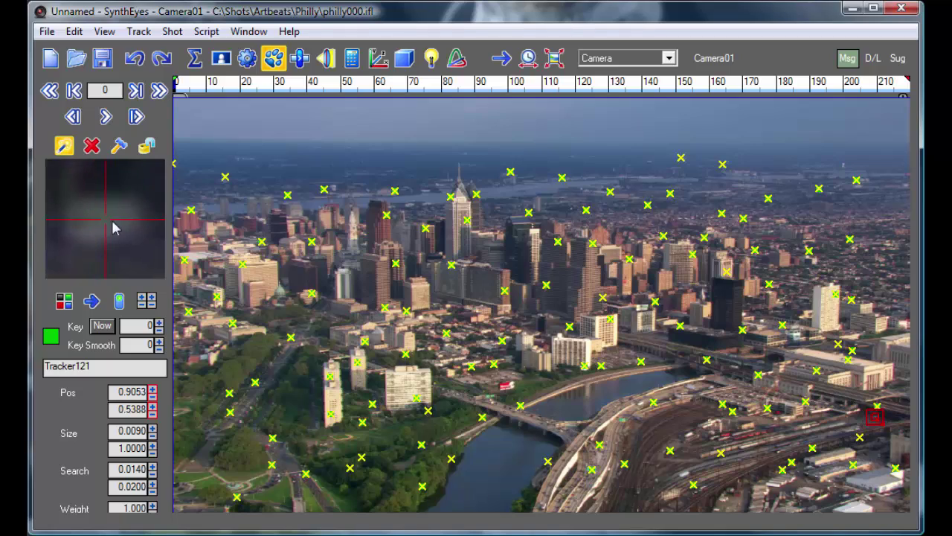
{"action": "left_click", "coordinate": [105, 118]}
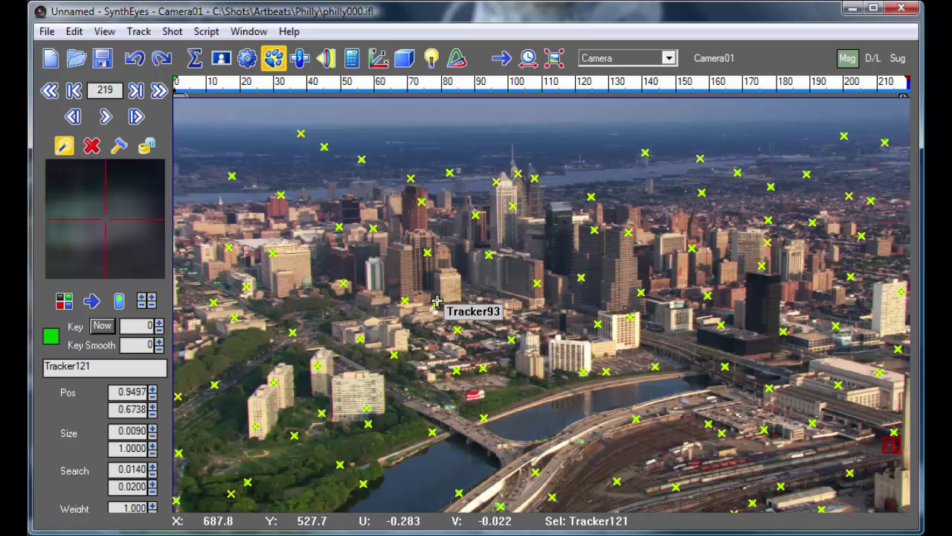
{"action": "left_click", "coordinate": [147, 145]}
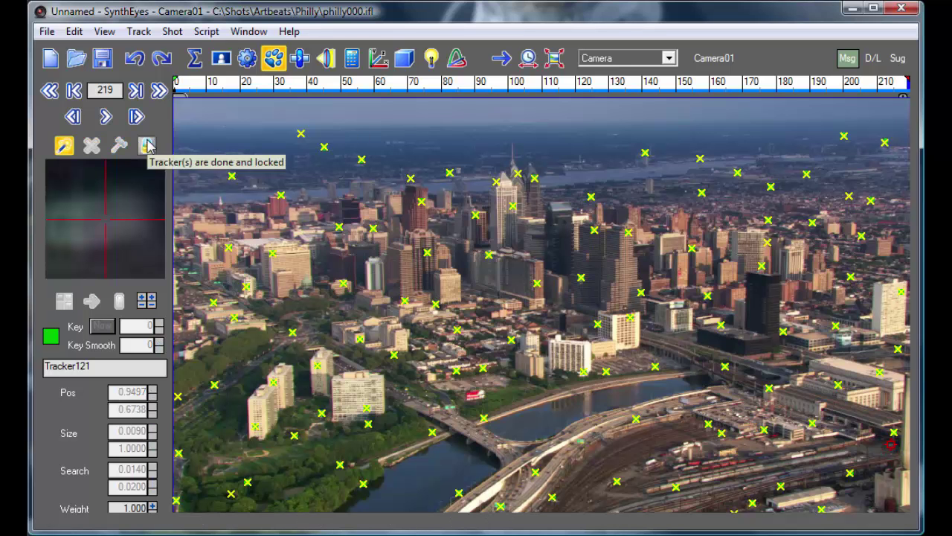
Set an origin tracker, Tracker105 as the X-axis point at 20, and Tracker121 on the ground plane.
{"action": "left_click", "coordinate": [378, 61]}
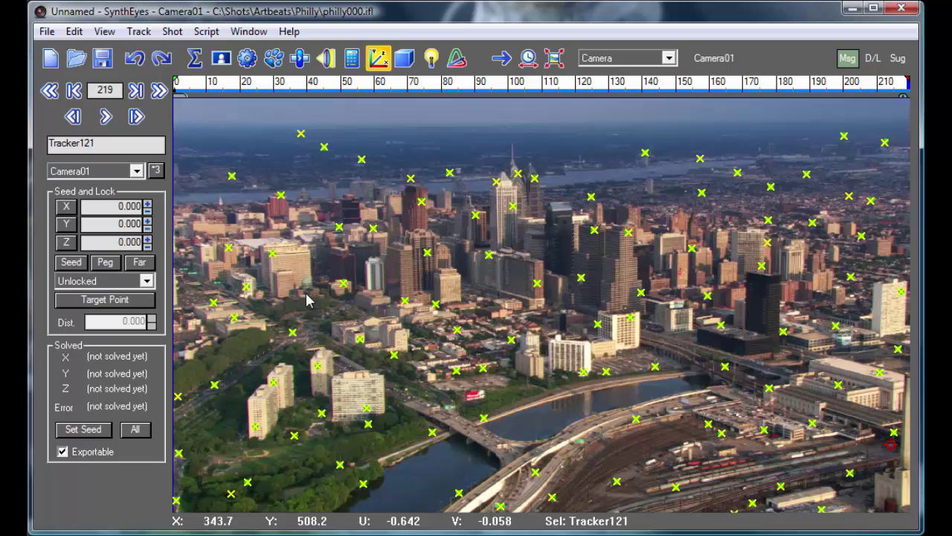
{"action": "left_click", "coordinate": [155, 171]}
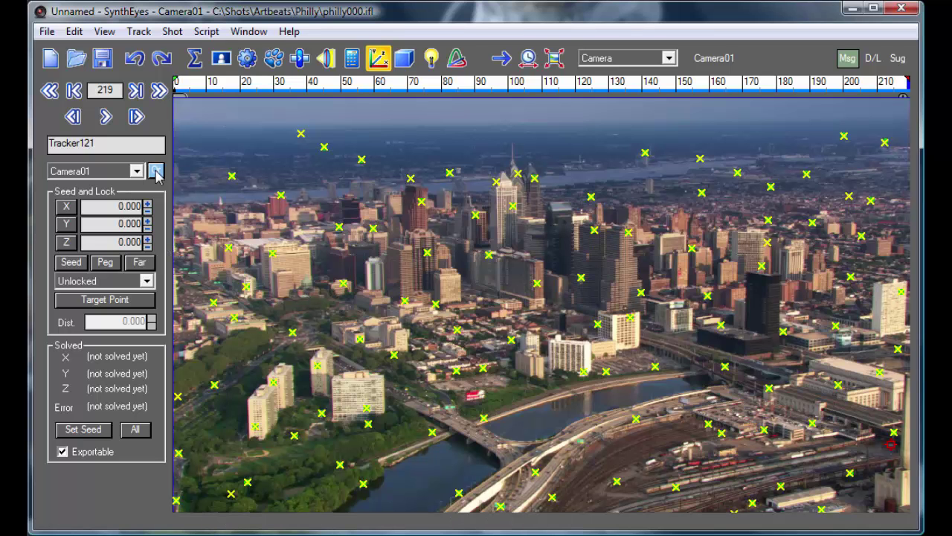
{"action": "left_click", "coordinate": [634, 418]}
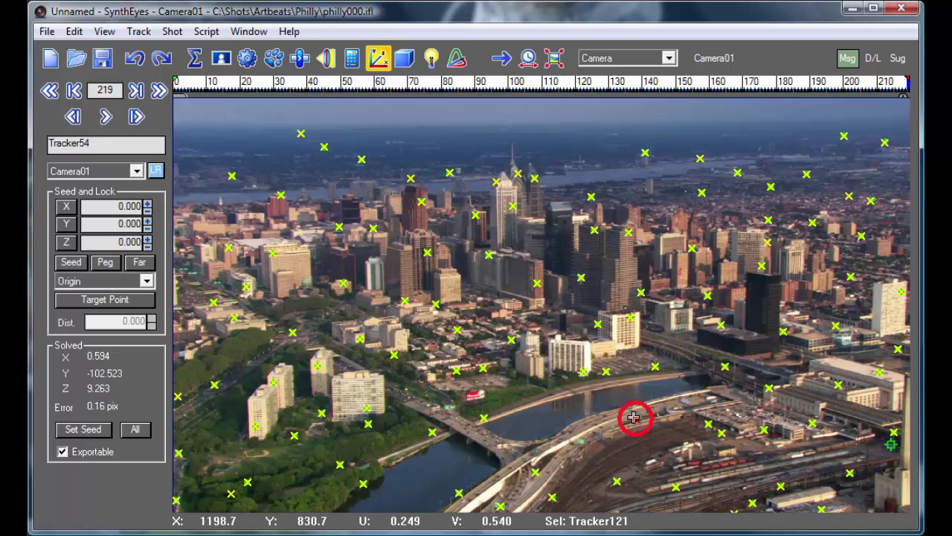
{"action": "left_click", "coordinate": [675, 487]}
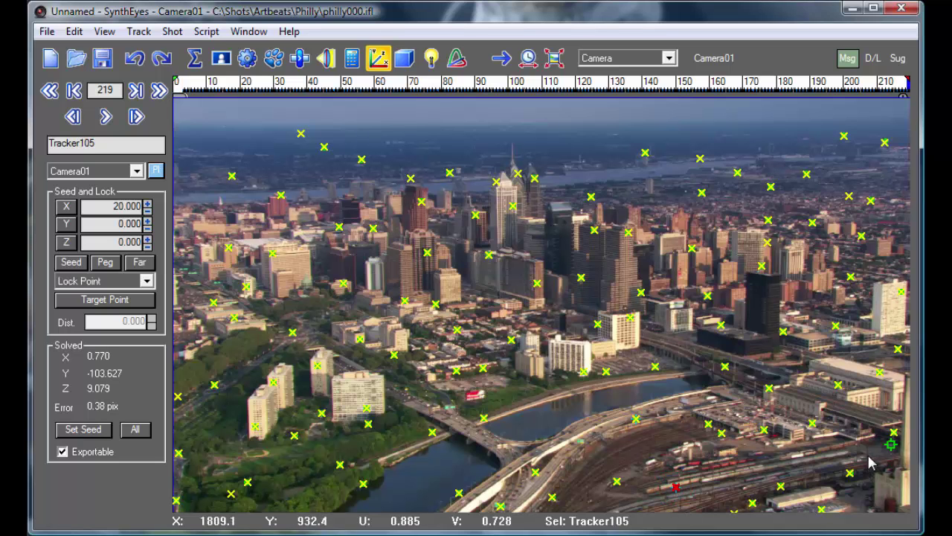
{"action": "left_click", "coordinate": [893, 446]}
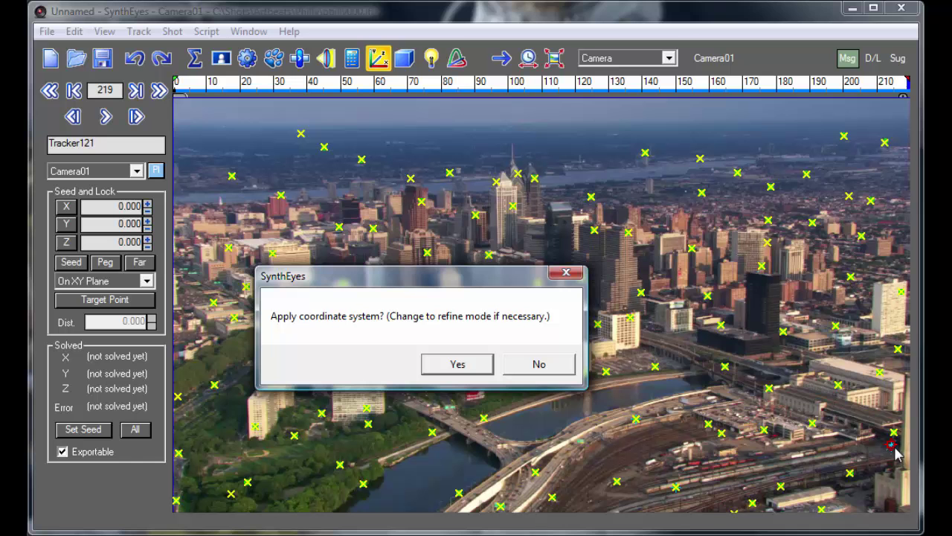
{"action": "left_click", "coordinate": [456, 365]}
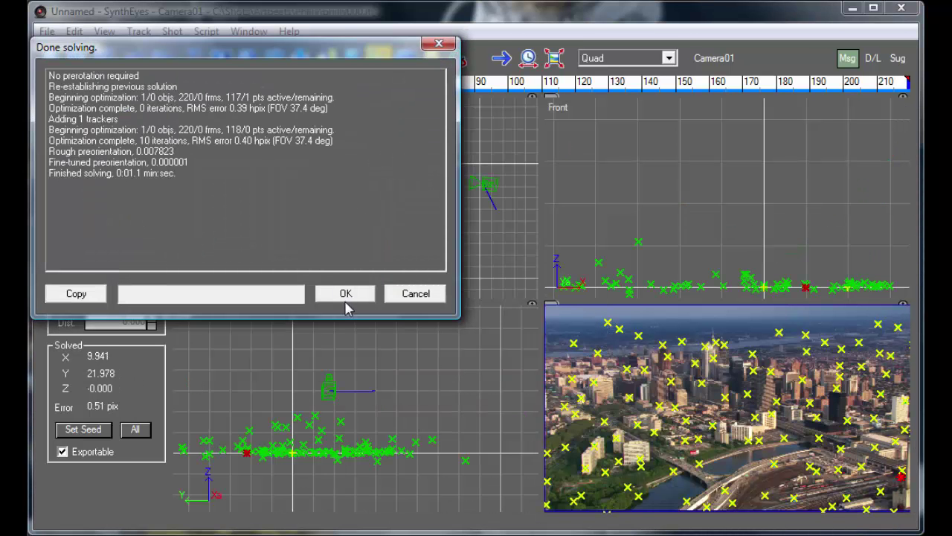
Accept the 0.40 hpix re-solve and center the Top view on the flattened tracker cloud.
{"action": "left_click", "coordinate": [342, 296]}
{"action": "left_click", "coordinate": [343, 294]}
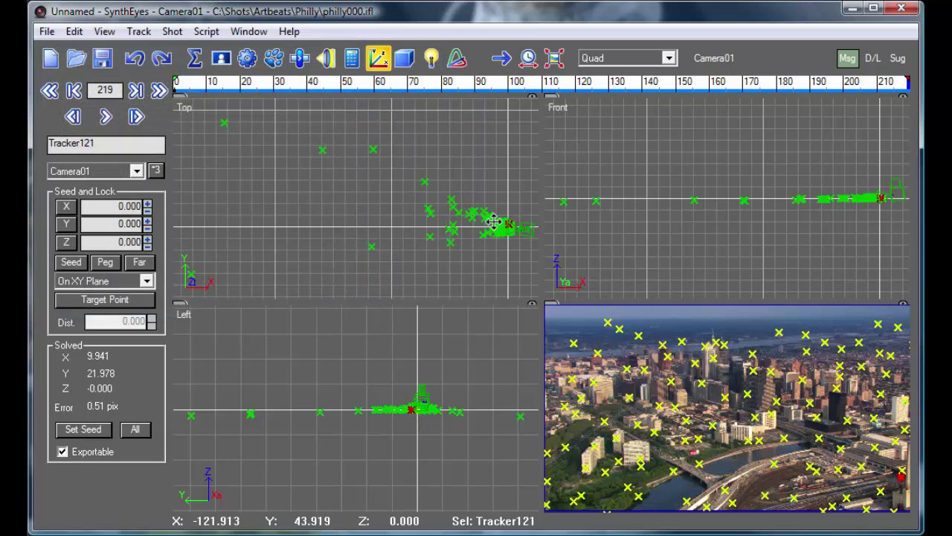
{"action": "middle_click_drag", "start_coordinate": [513, 223], "coordinate": [327, 223]}
{"action": "scroll", "coordinate": [327, 218], "scroll_direction": "up", "scroll_amount": 5}
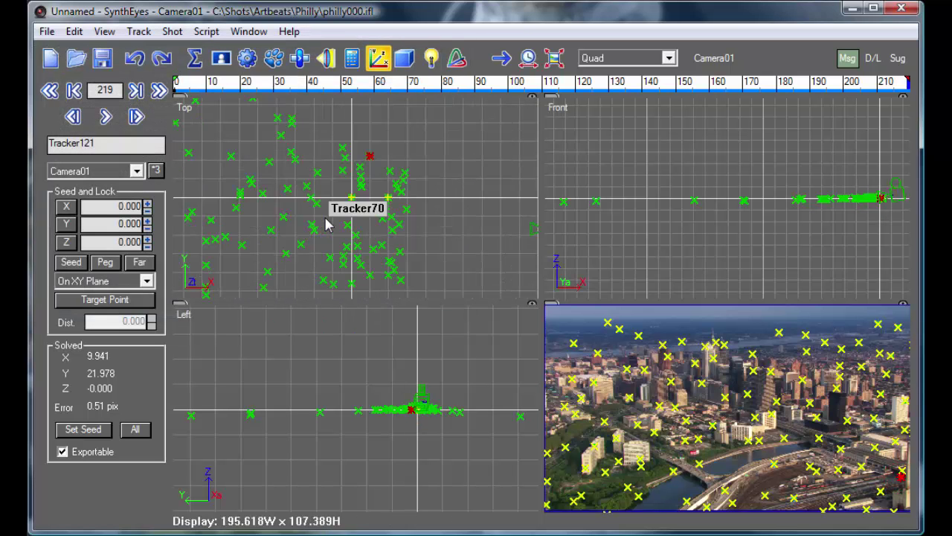
{"action": "middle_click_drag", "start_coordinate": [372, 187], "coordinate": [354, 226]}
{"action": "scroll", "coordinate": [365, 227], "scroll_direction": "up", "scroll_amount": 4}
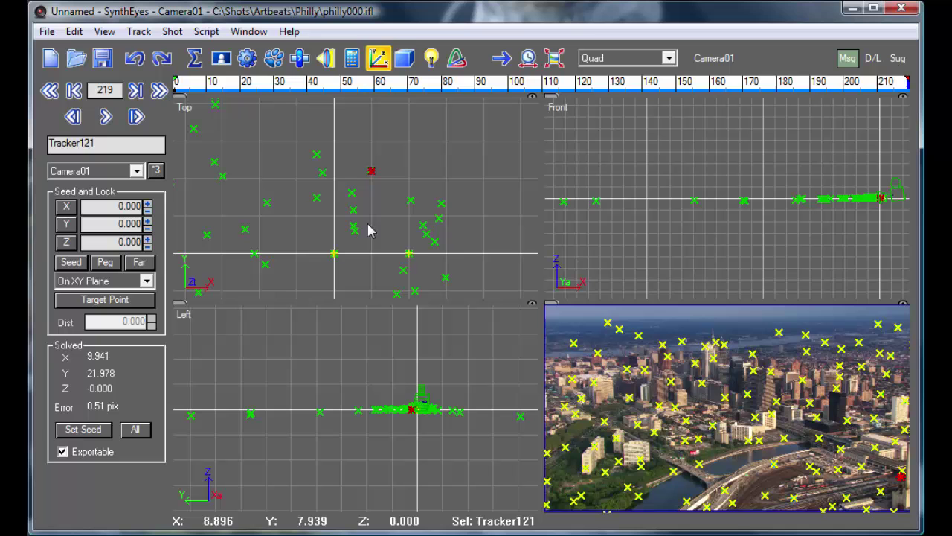
Draw a box among the trackers in the Top view and rotate it about 29.7 degrees to match the site.
{"action": "left_click", "coordinate": [414, 61]}
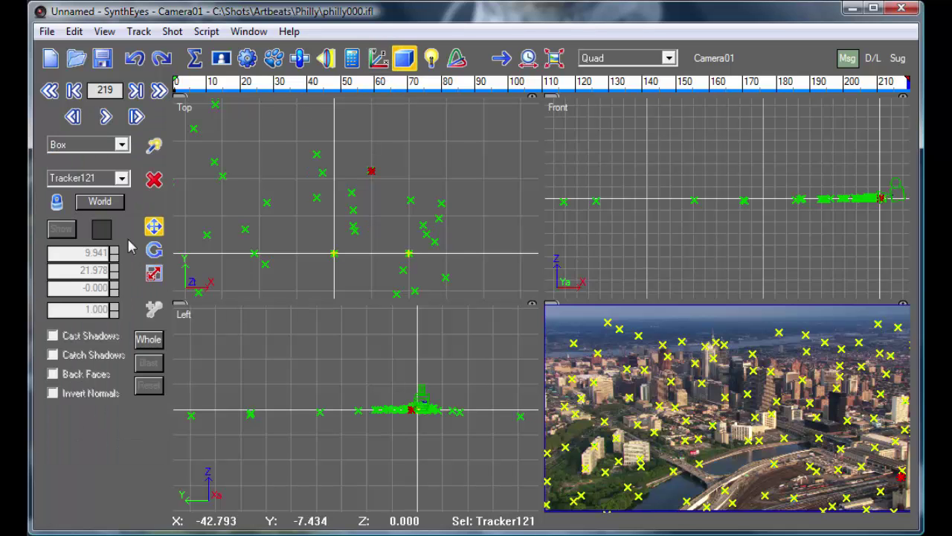
{"action": "left_click", "coordinate": [154, 146]}
{"action": "left_click_drag", "start_coordinate": [341, 247], "coordinate": [318, 177]}
{"action": "left_click", "coordinate": [154, 250]}
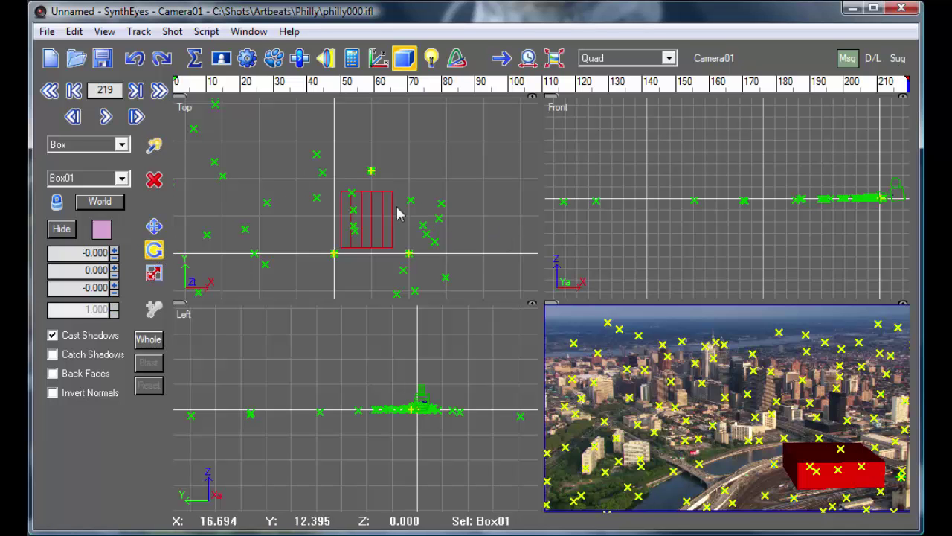
{"action": "left_click_drag", "start_coordinate": [379, 207], "coordinate": [385, 142]}
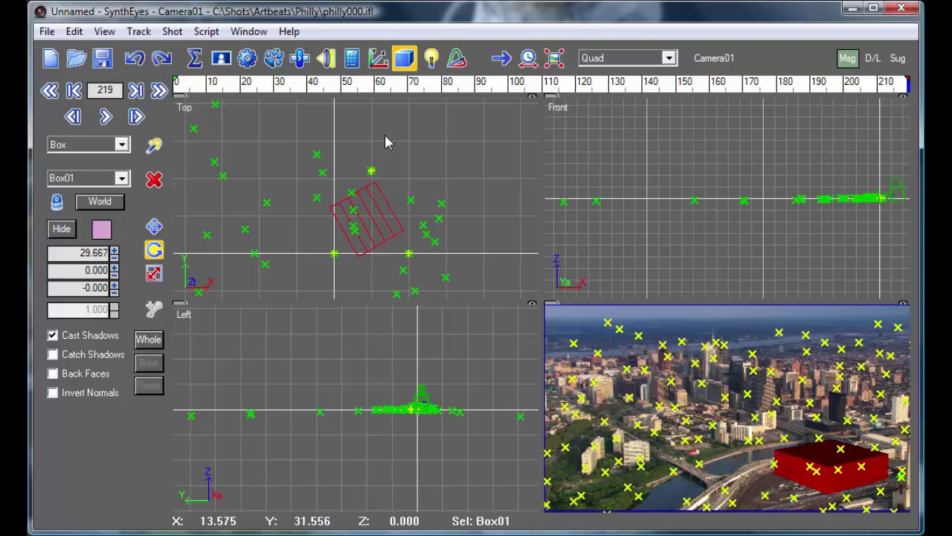
Switch to the single camera view and play the shot, stopping at frame 201.
{"action": "left_click", "coordinate": [610, 58]}
{"action": "left_click", "coordinate": [595, 73]}
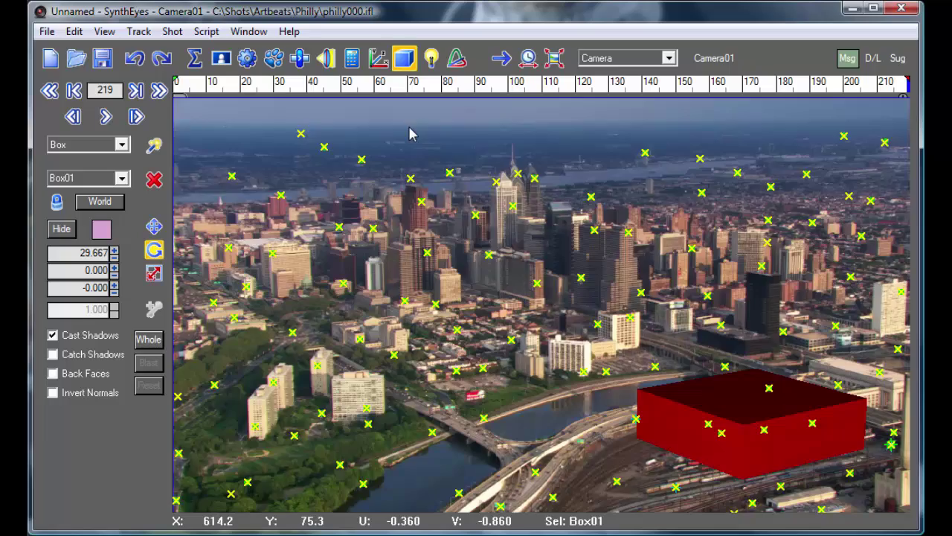
{"action": "key", "text": "space"}
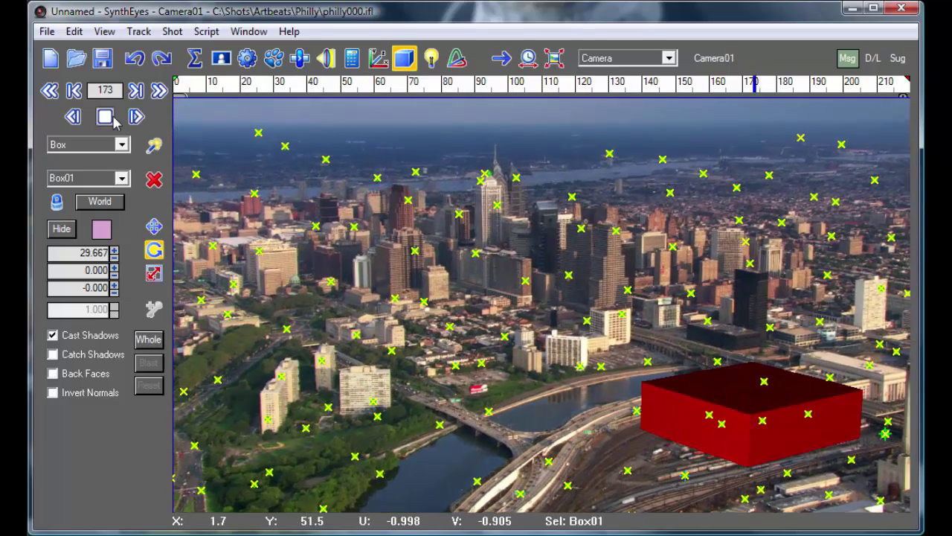
{"action": "left_click", "coordinate": [107, 117]}
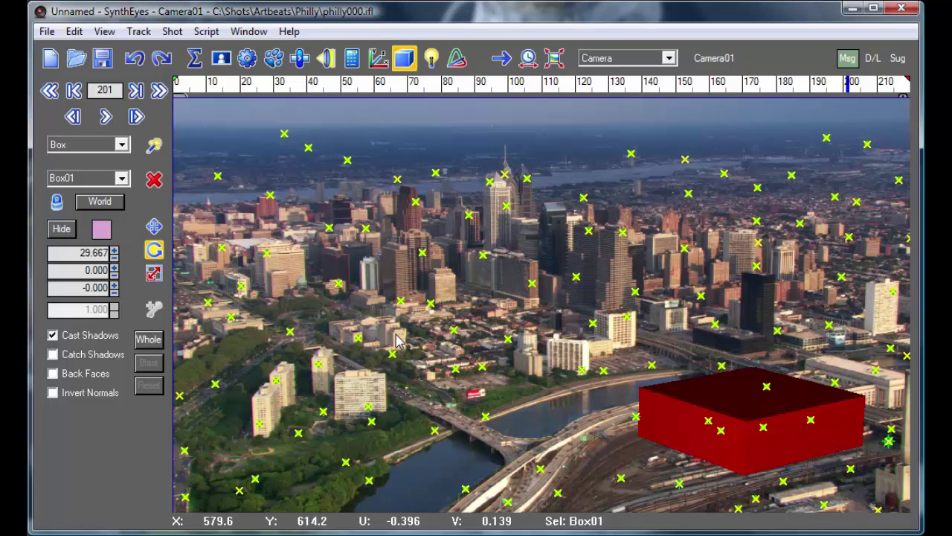
{"action": "left_click", "coordinate": [48, 31]}
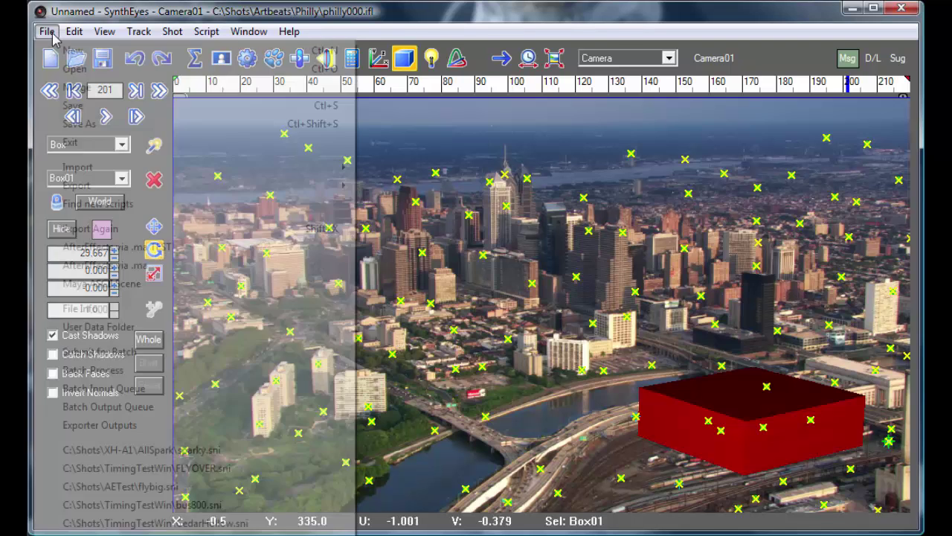
{"action": "mouse_move", "coordinate": [215, 188]}
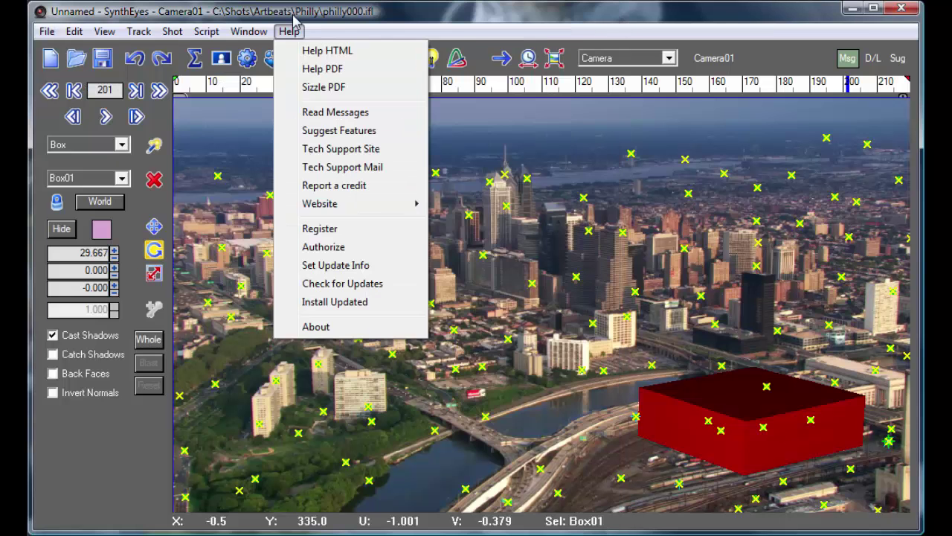
{"action": "left_click", "coordinate": [289, 30]}
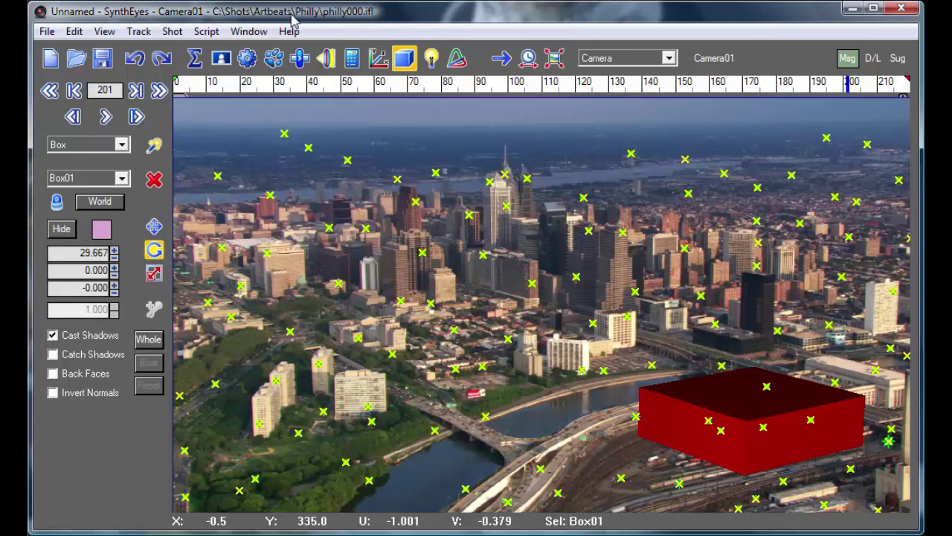